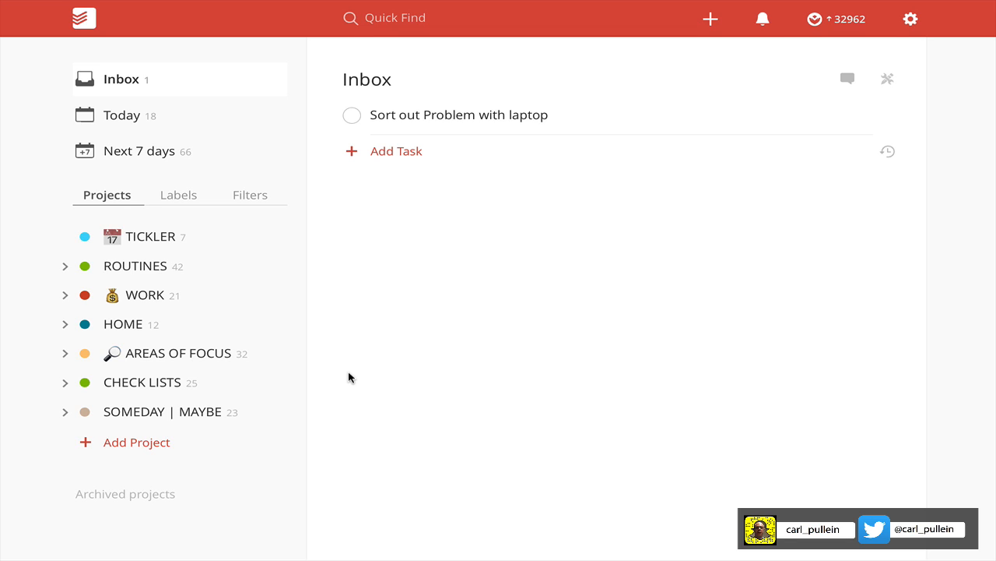
- Create a new top-level project named "Repair Laptop" at the end of the project list
click(128, 442)
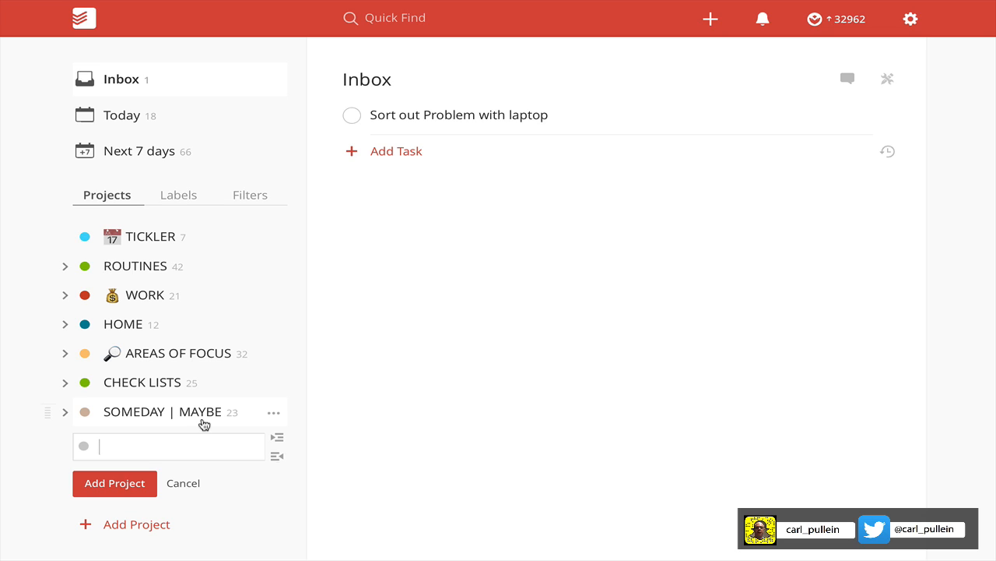
text(Repair Laptopn1)
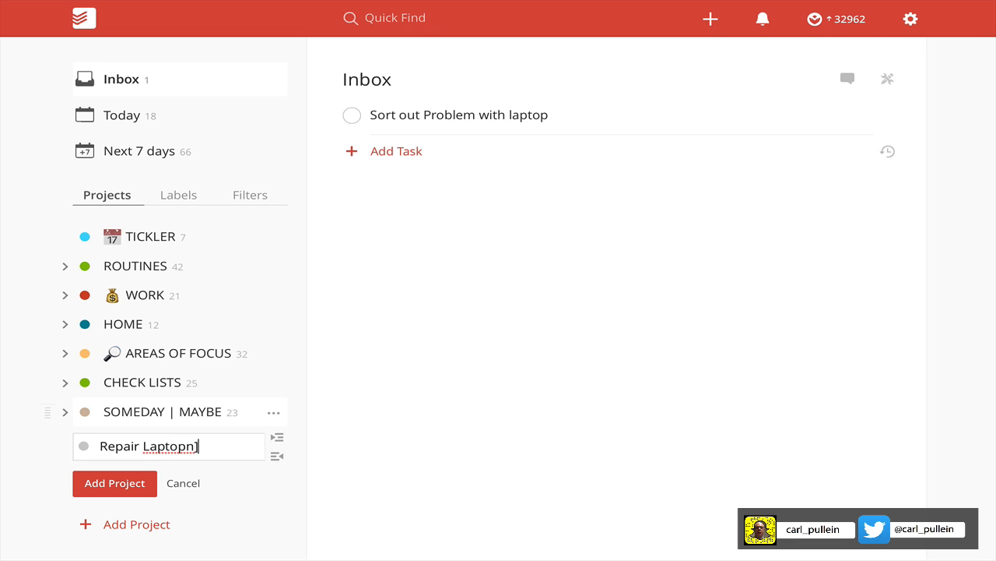
key(BackSpace)
key(BackSpace)
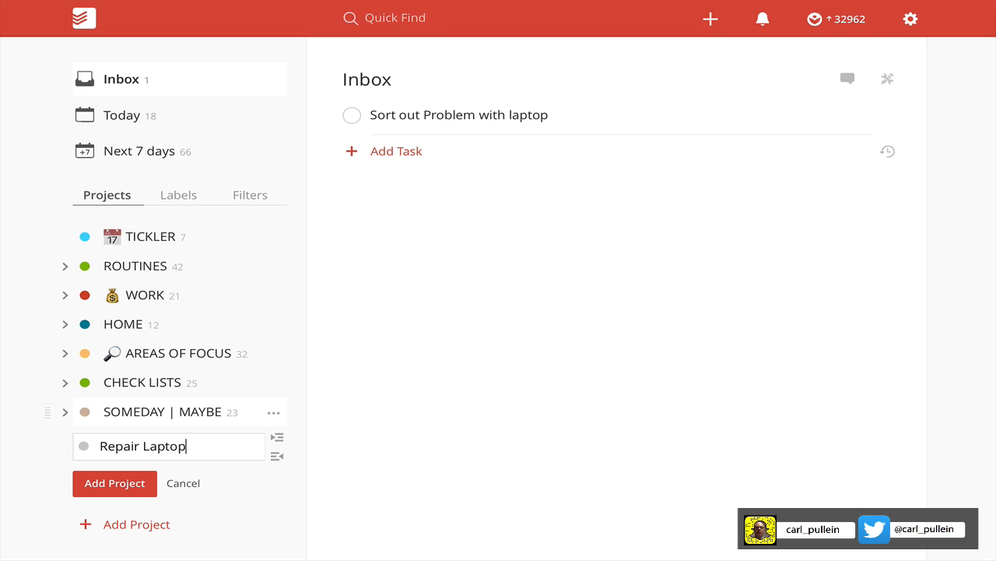
click(140, 483)
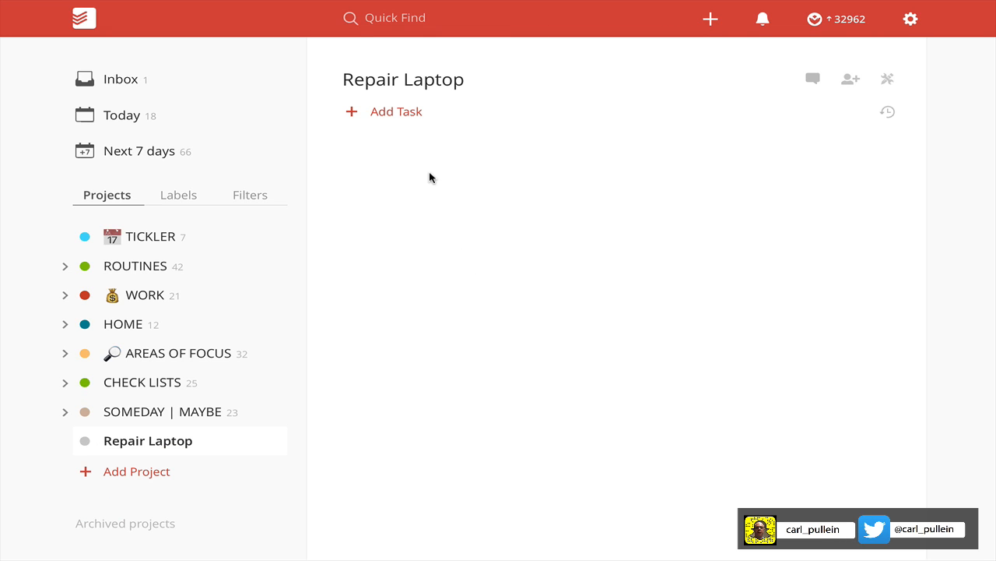
- Add the task "Find out where local service centre is" to the Repair Laptop project
click(382, 114)
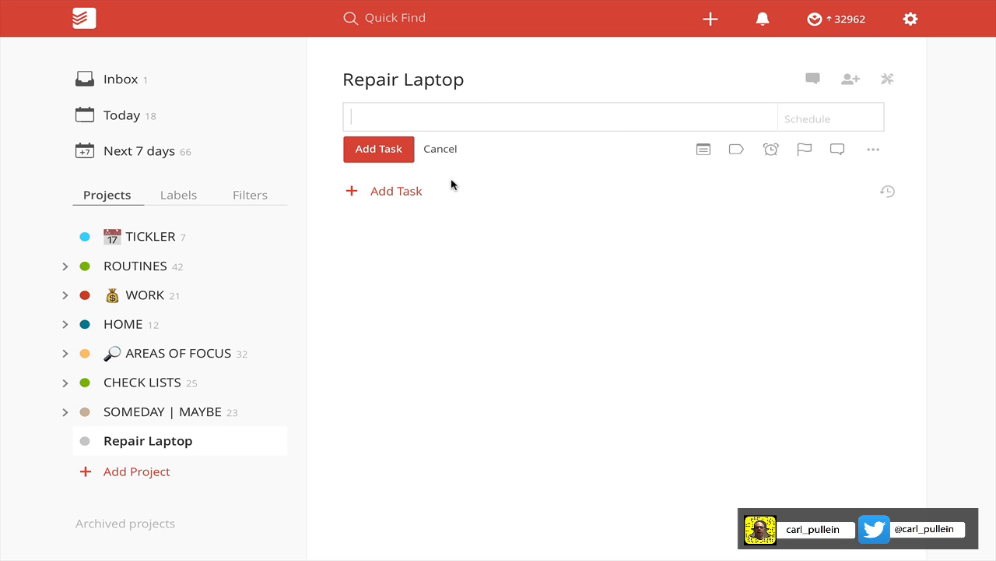
text(T)
key(BackSpace)
text(Find )
text(out where I)
text(ocal ser)
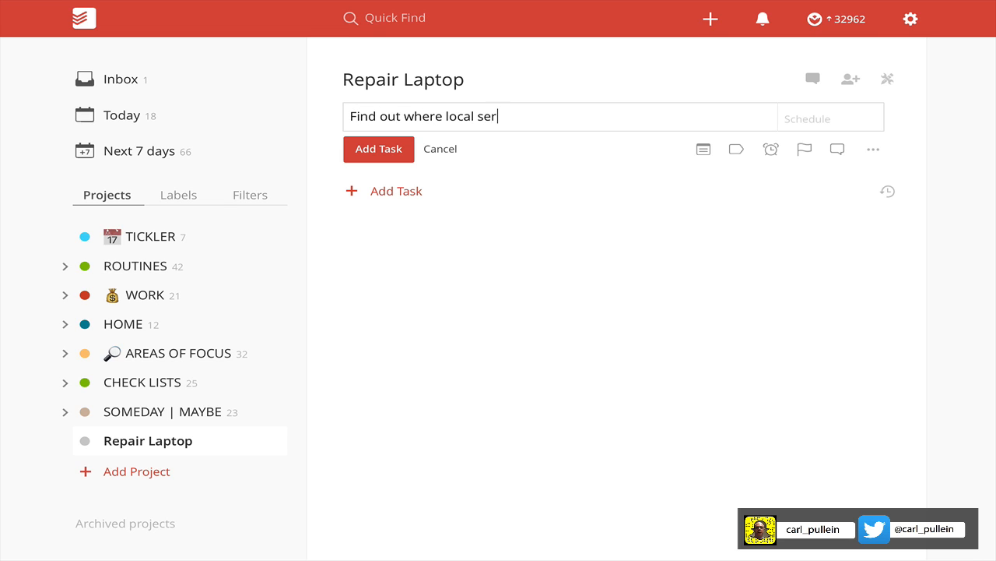
text(vice cer)
key(BackSpace)
text(ntre is)
click(364, 144)
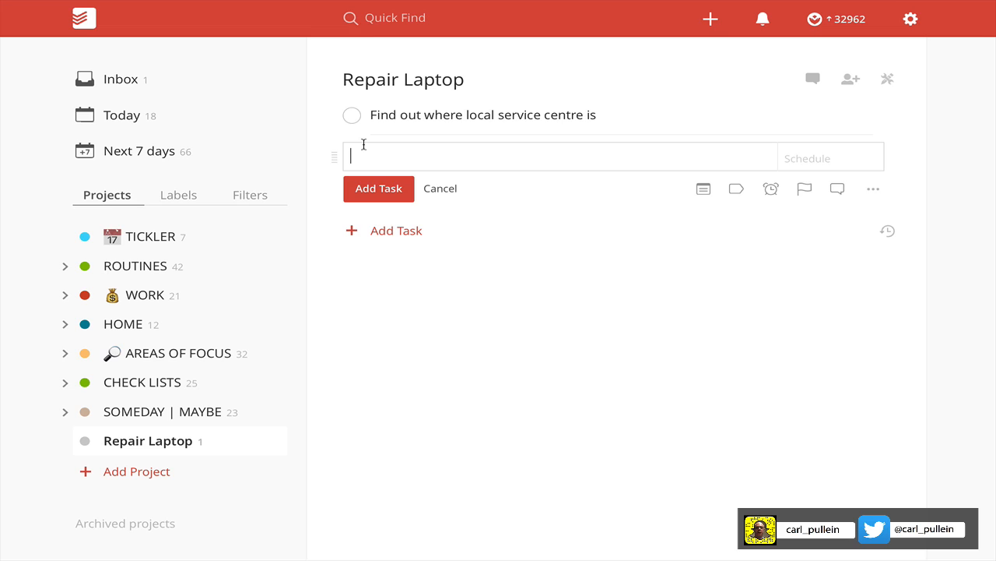
- Add a second task, "Call service centre", to the Repair Laptop project
text(Call service cente)
key(BackSpace)
text(re)
click(378, 188)
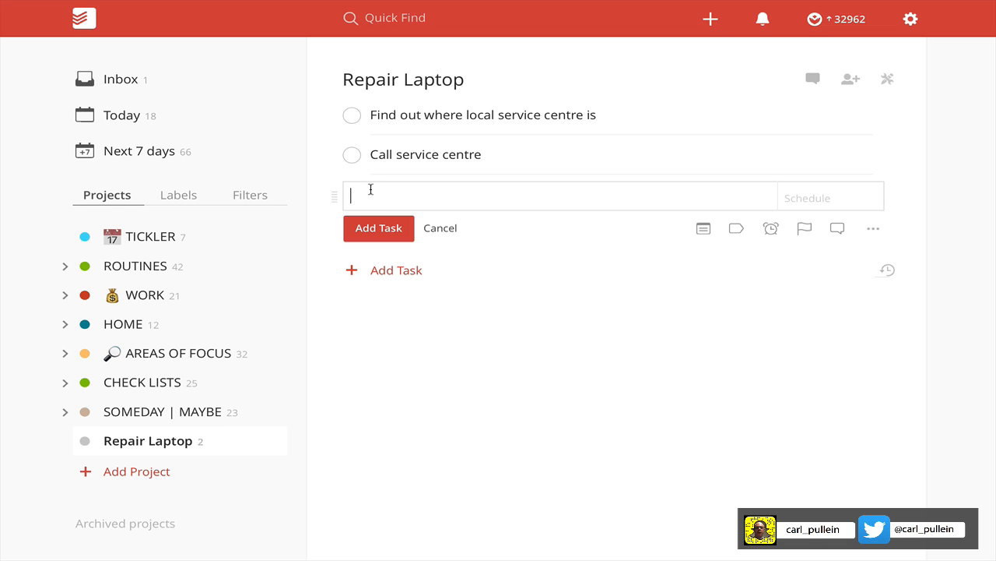
- Add "Get number of local service centre" as an indented subtask of "Call service centre"
text(Getn)
key(BackSpace)
text(number od)
key(BackSpace)
text(f lov)
key(BackSpace)
text(cal se)
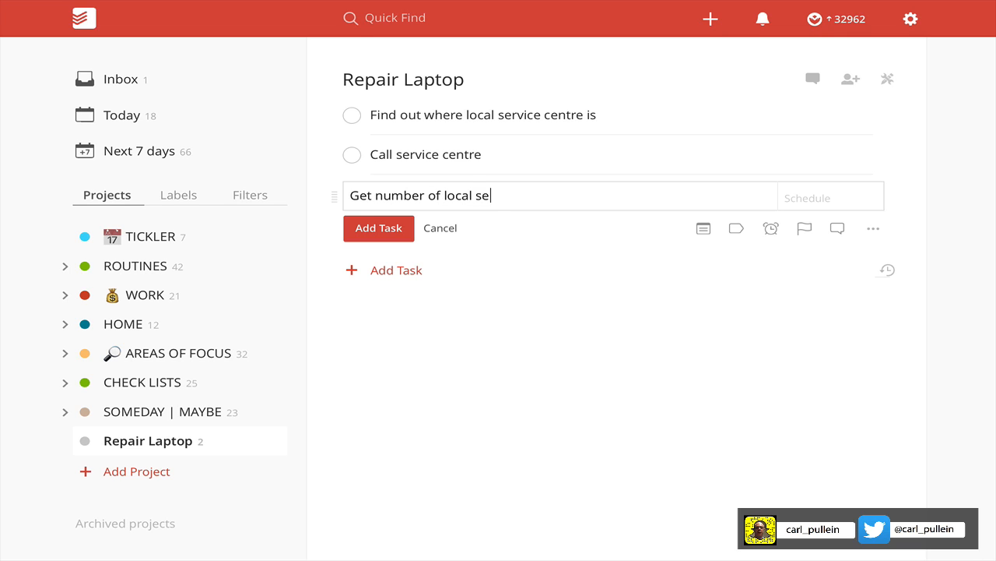
text(rvice centre)
key(Tab)
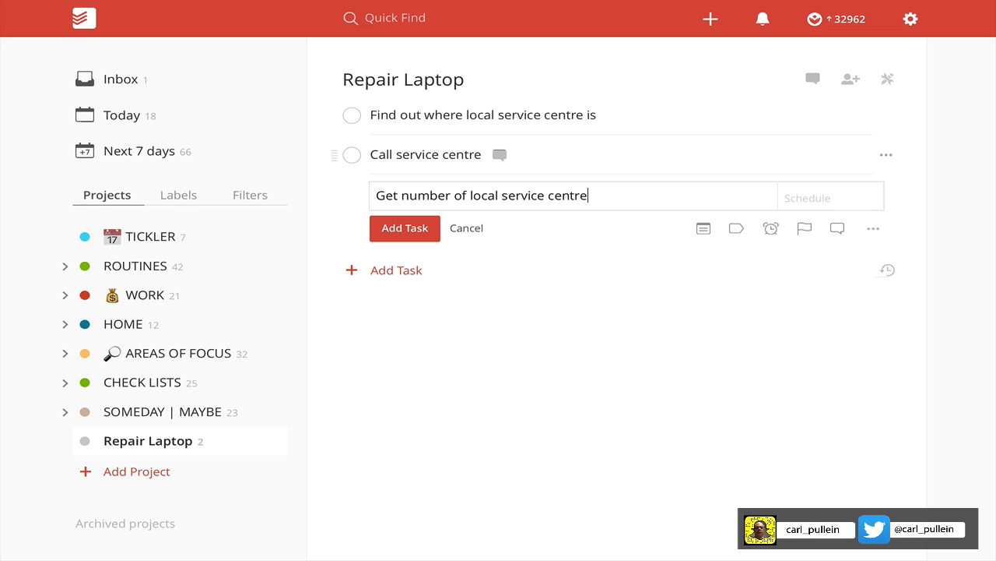
click(401, 230)
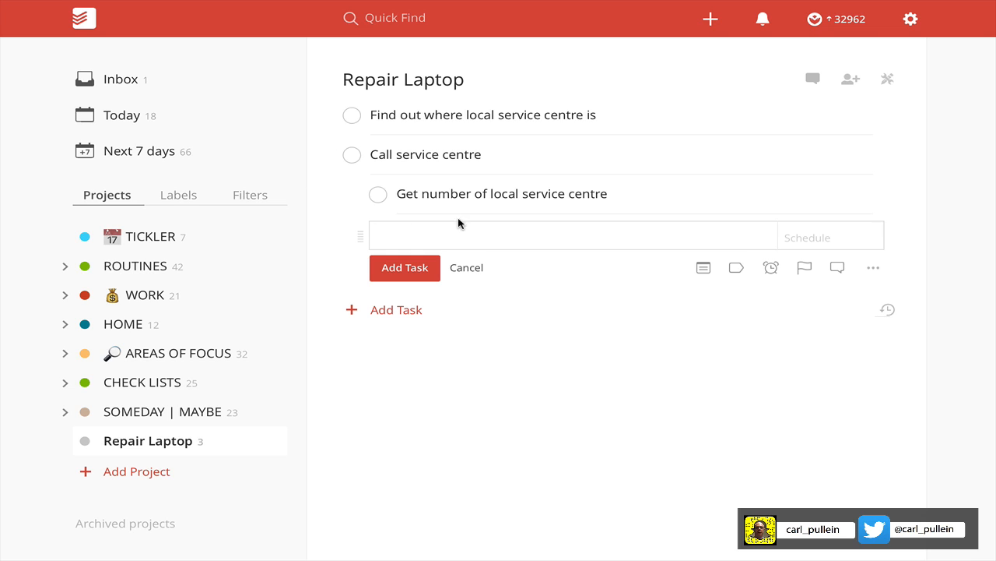
click(460, 267)
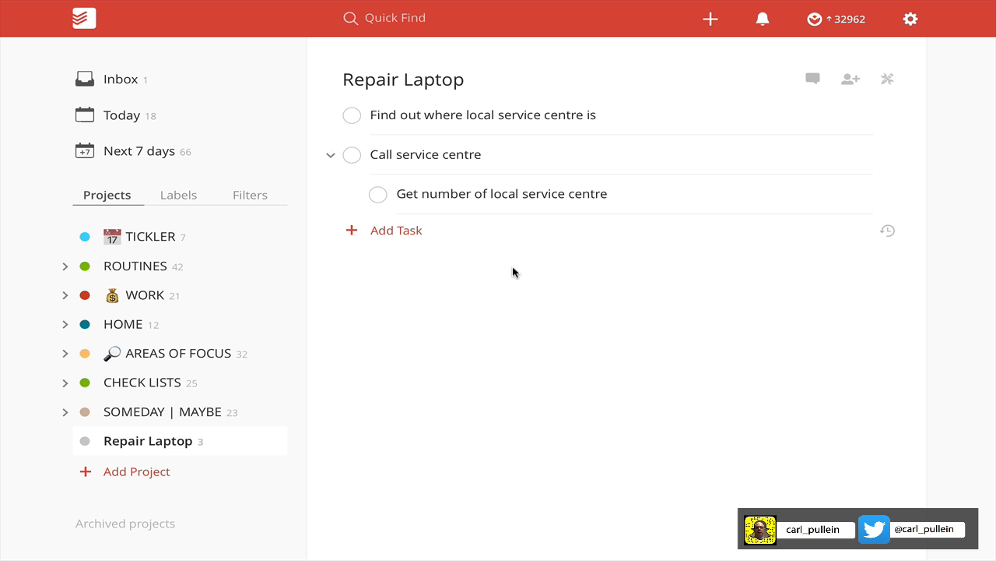
- Add the top-level task "Take laptop into service centre" and collapse the subtask under "Call service centre"
click(381, 232)
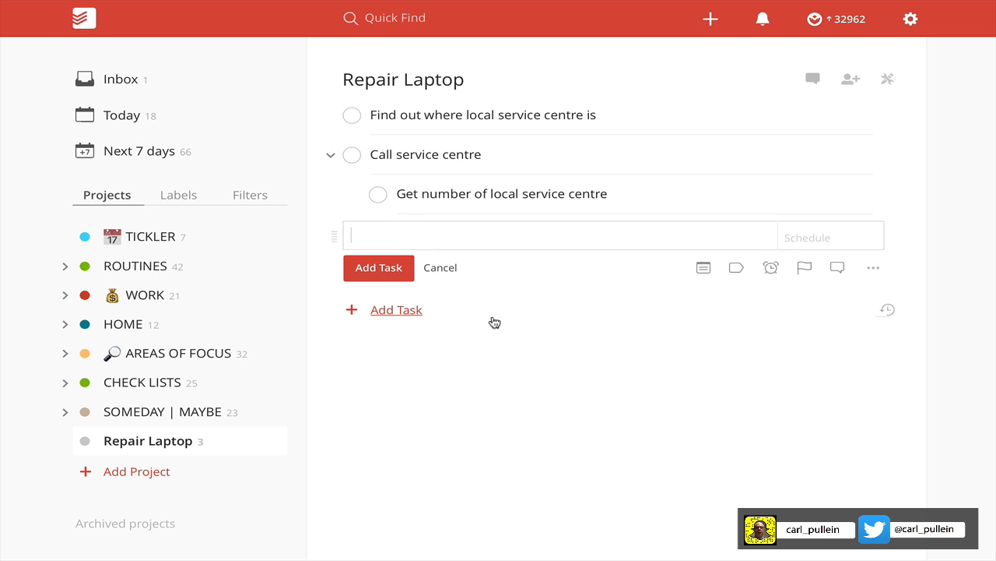
text(Take laptop into se)
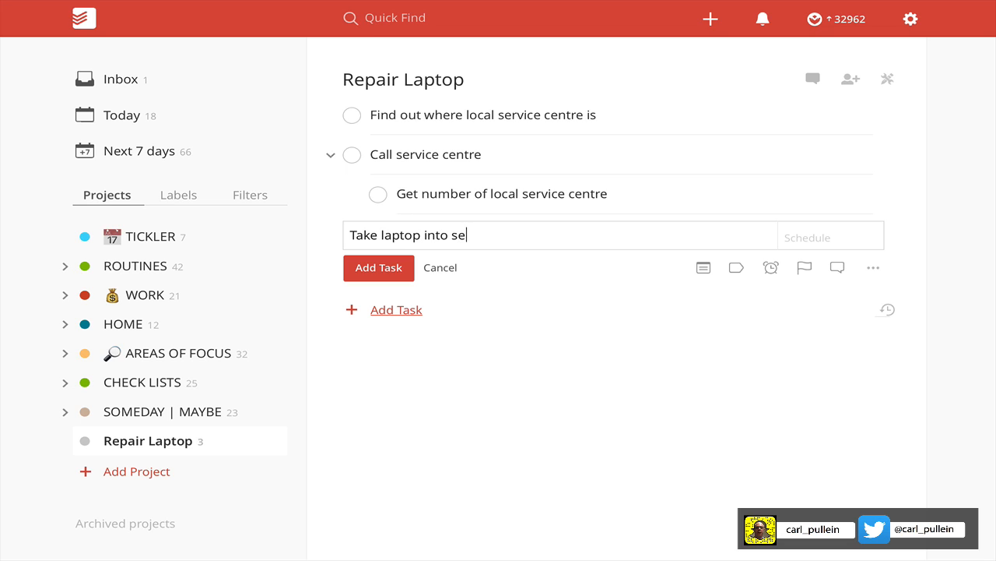
text(rvice centre)
click(389, 268)
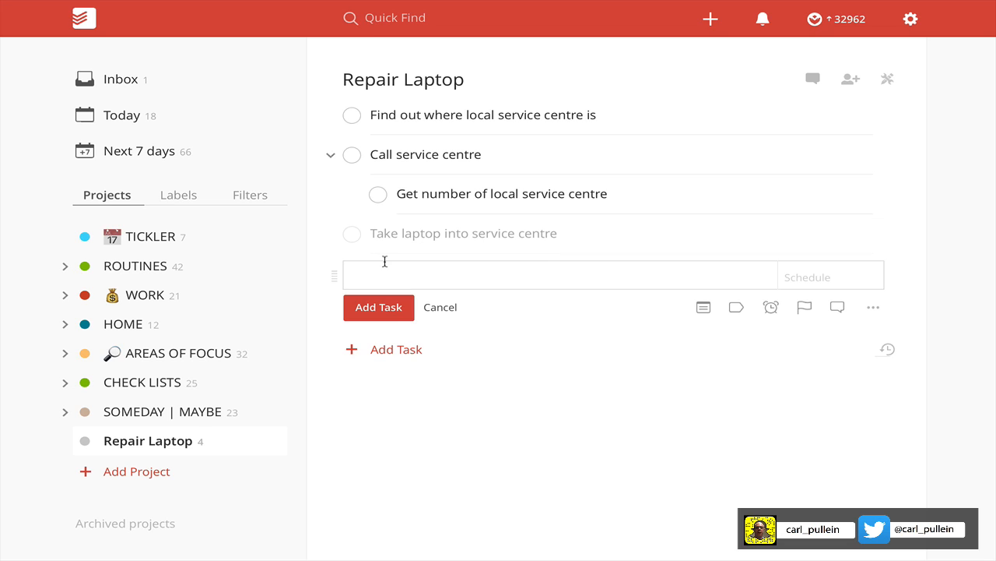
click(437, 309)
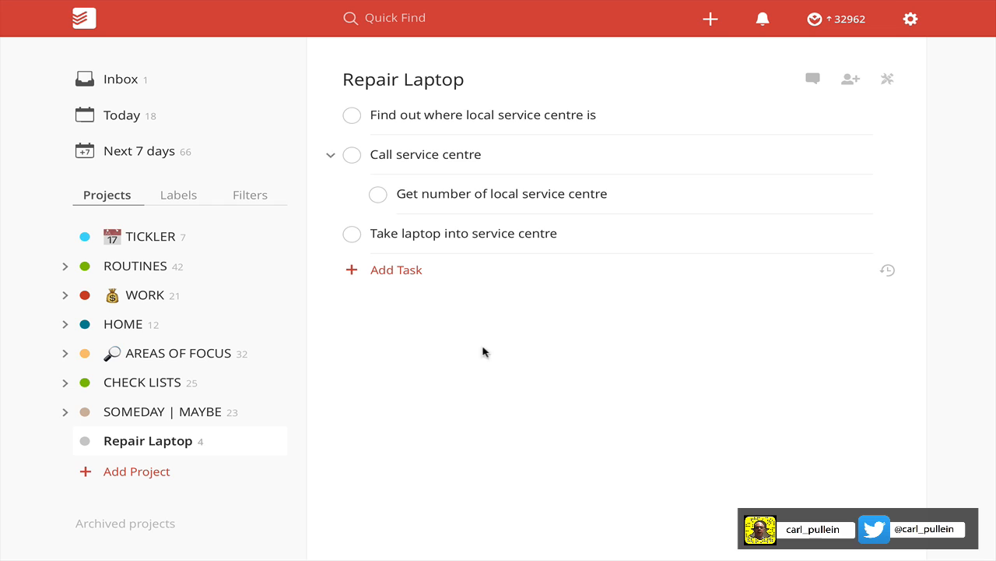
click(331, 155)
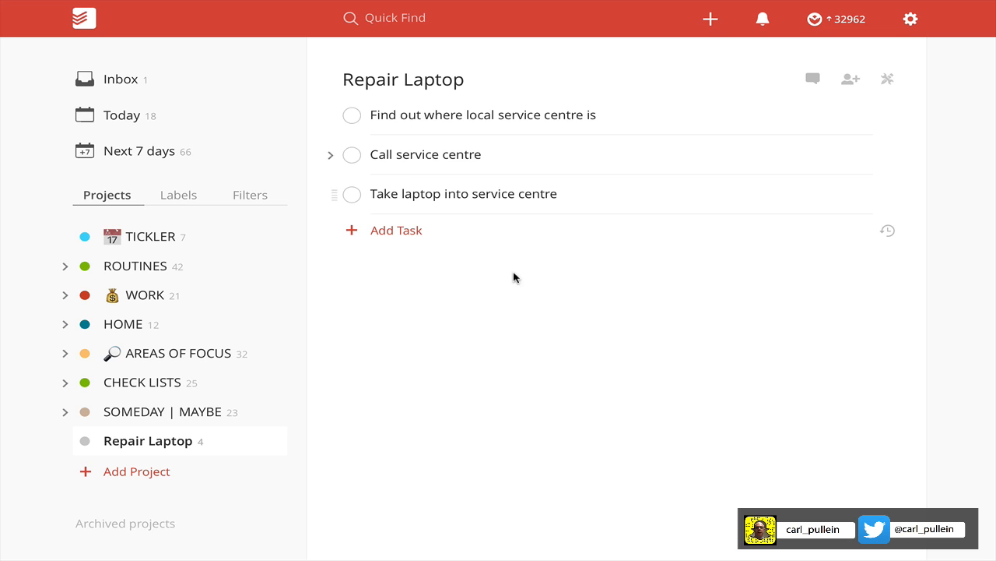
click(129, 85)
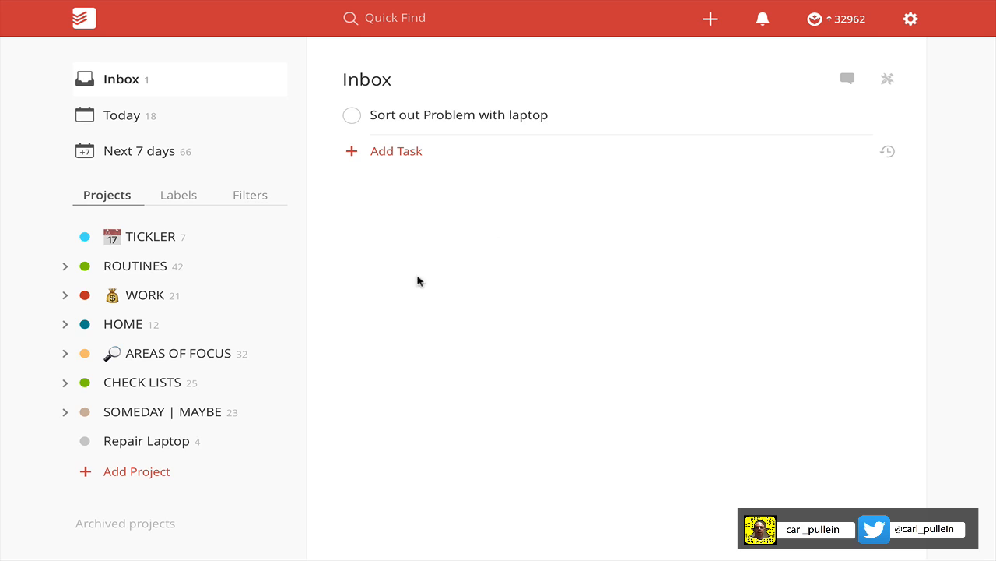
click(159, 443)
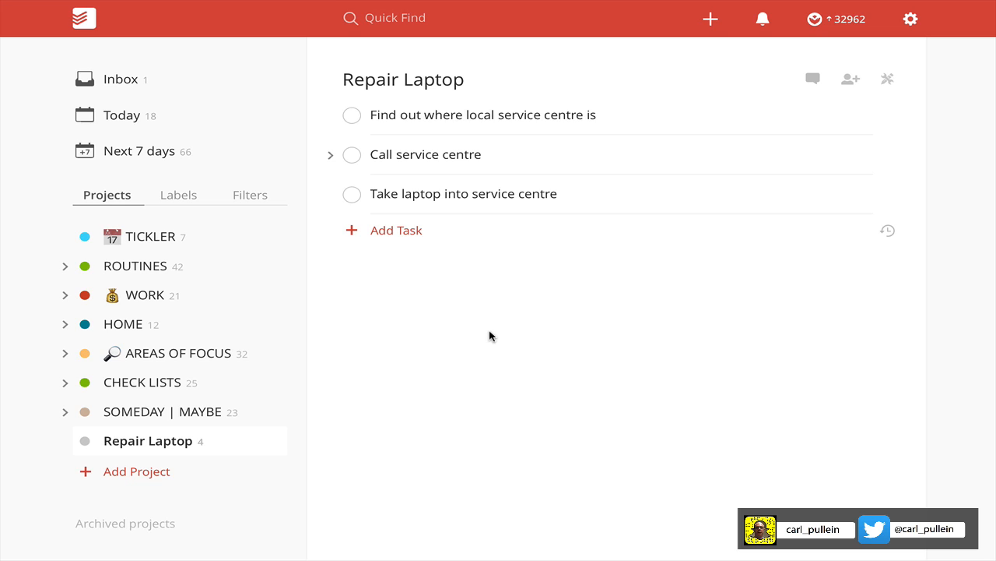
click(331, 156)
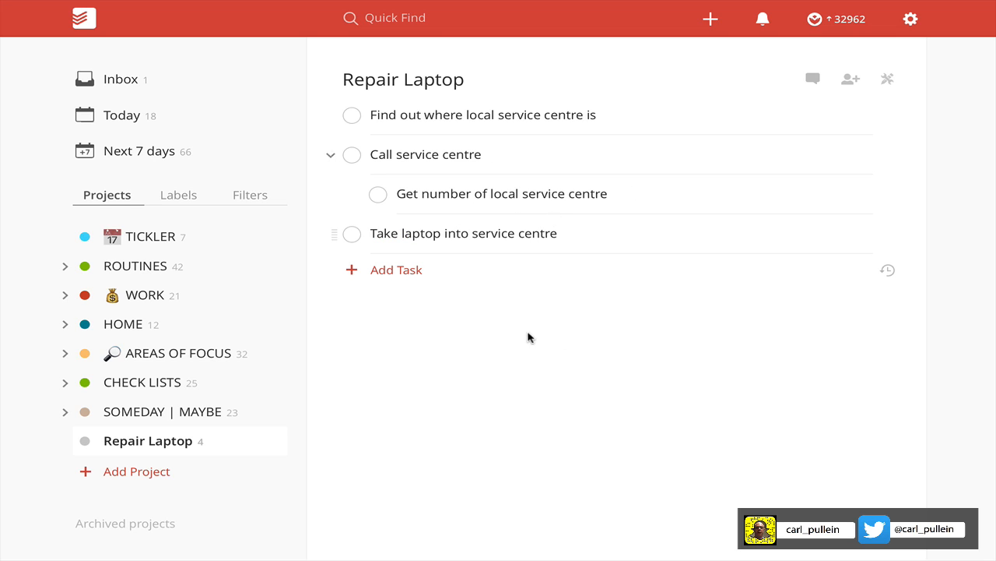
click(331, 155)
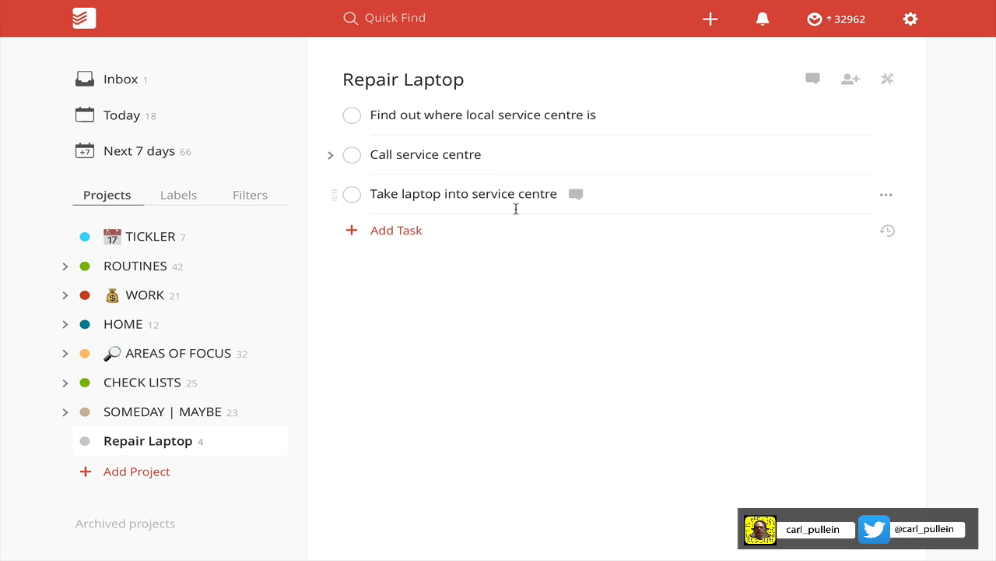
- Assign the computer label to the task "Find out where local service centre is"
click(587, 116)
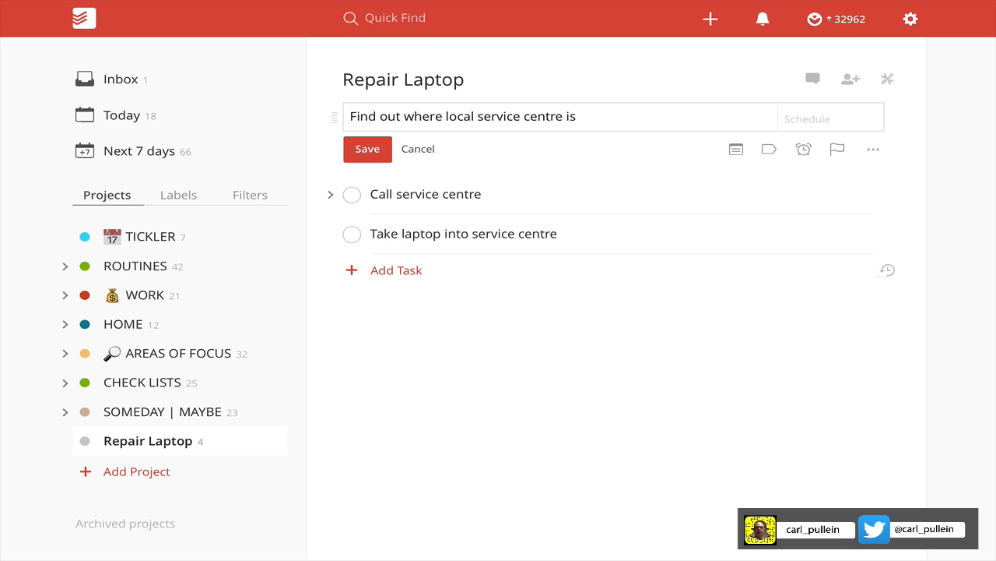
text(@)
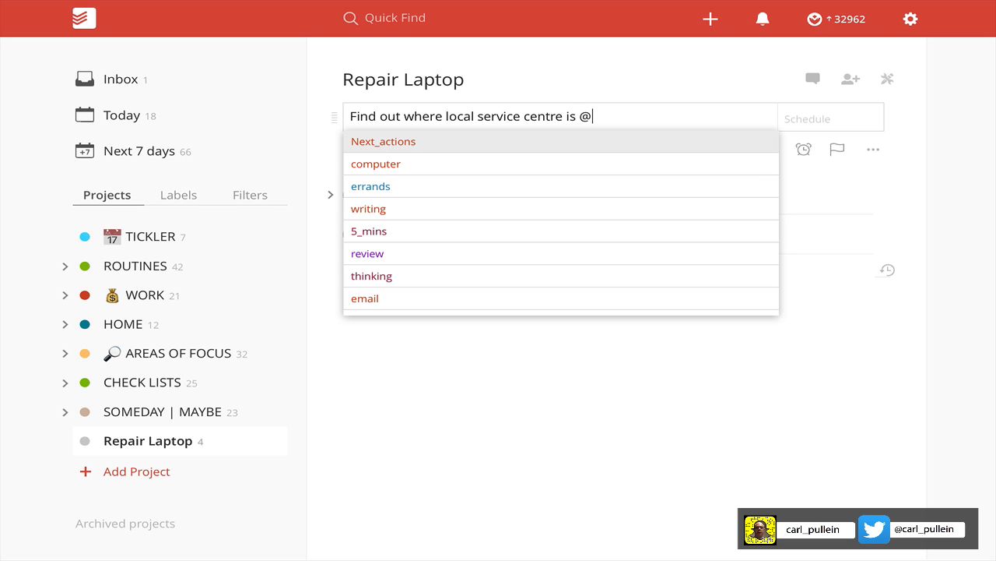
text(com)
key(Return)
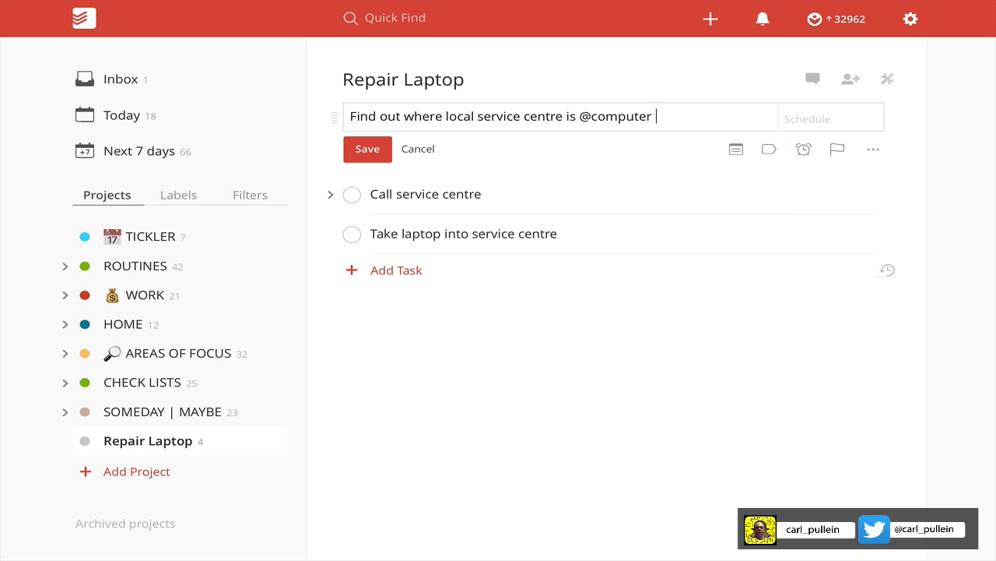
click(388, 150)
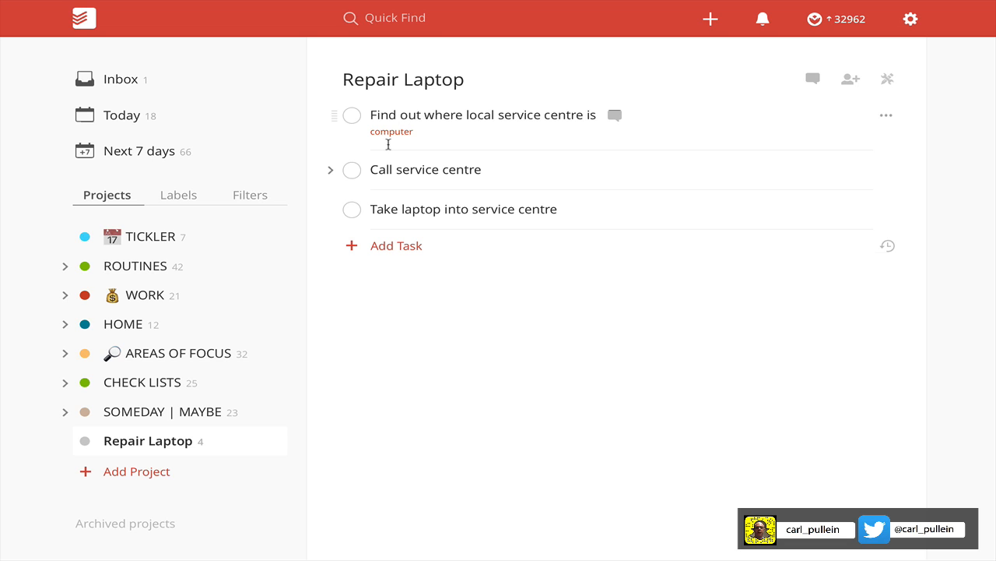
- Assign the iphone label to the task "Call service centre"
click(552, 171)
text(@)
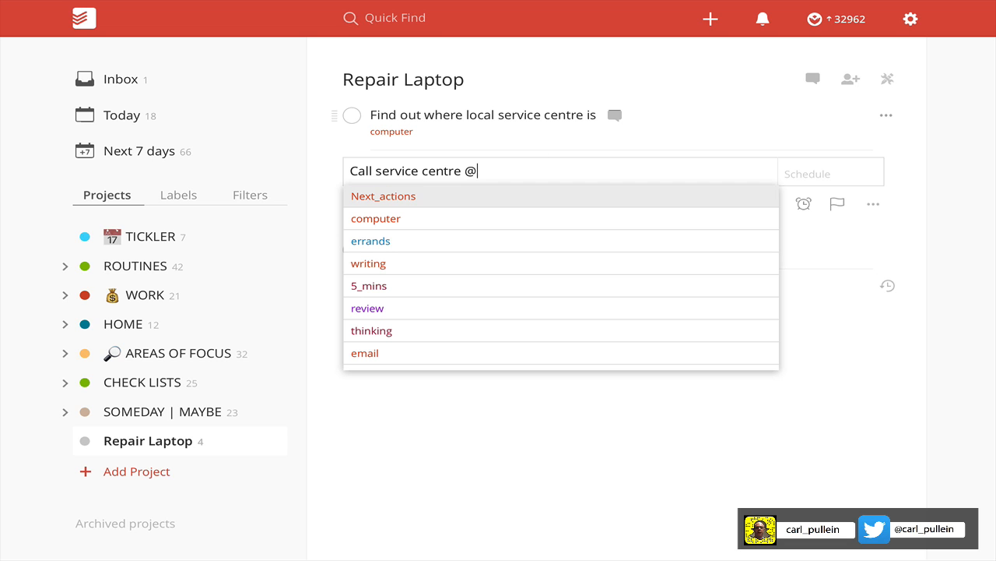
text(ip)
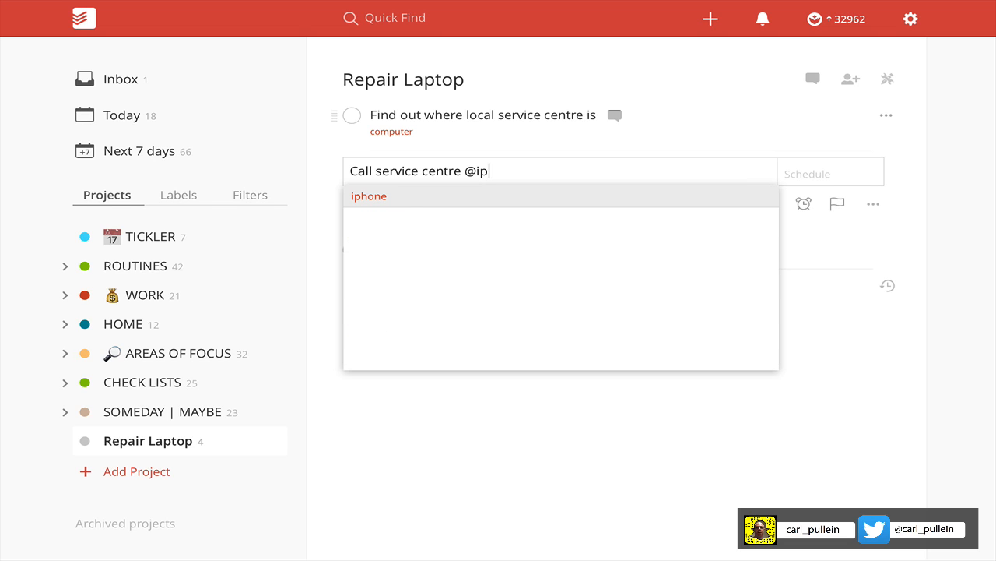
key(Return)
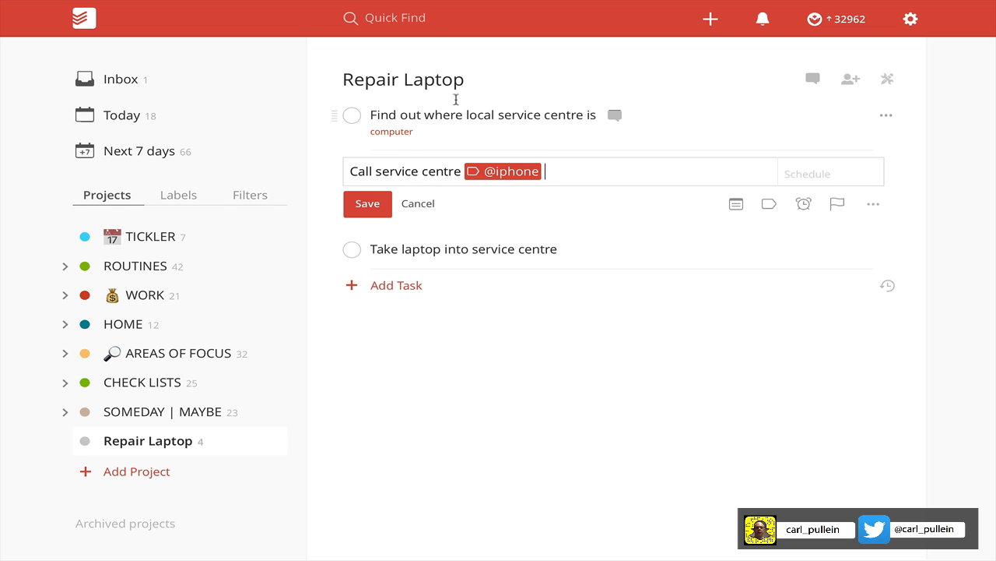
click(363, 202)
- Assign the errands label to the task "Take laptop into service centre"
click(615, 232)
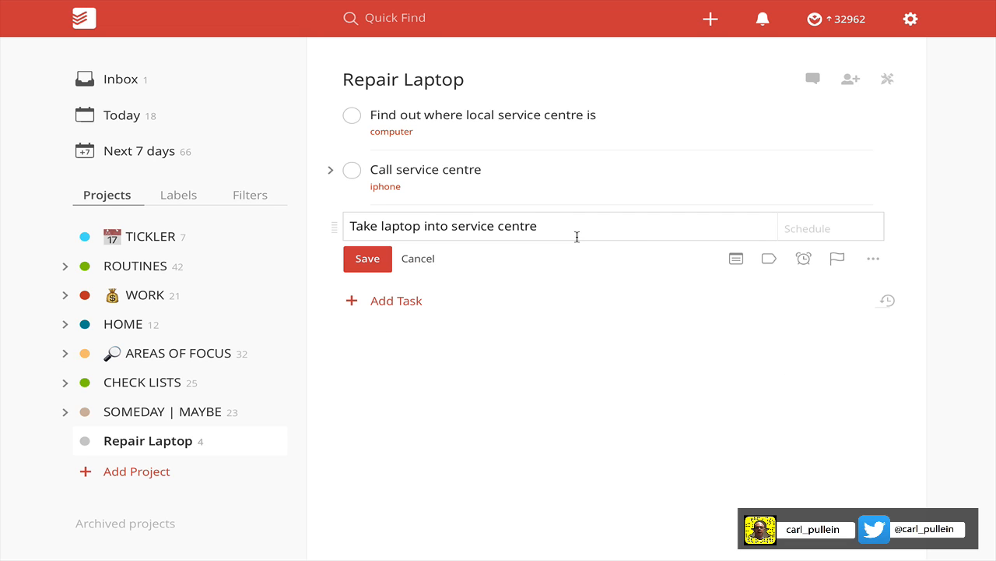
text(@err)
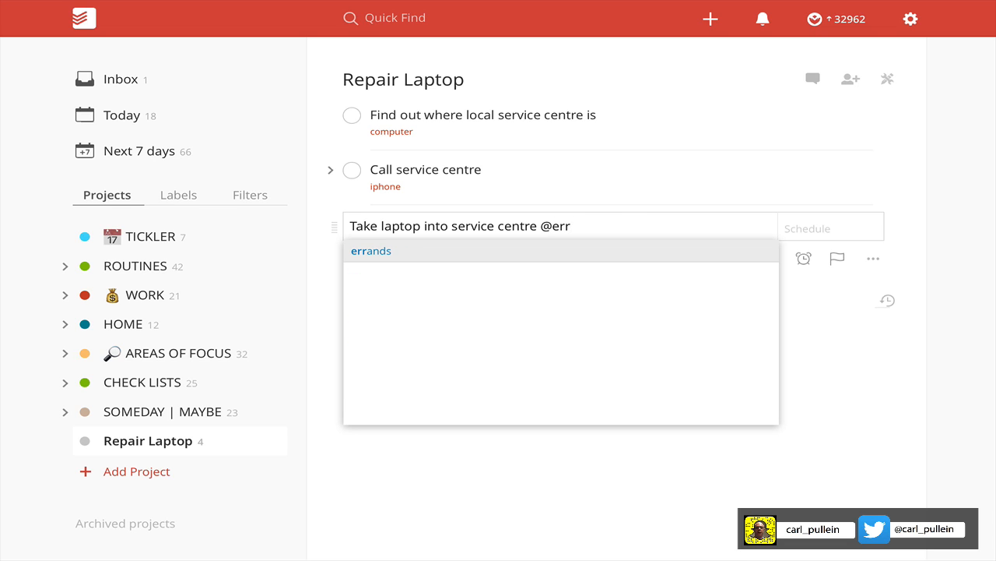
key(Return)
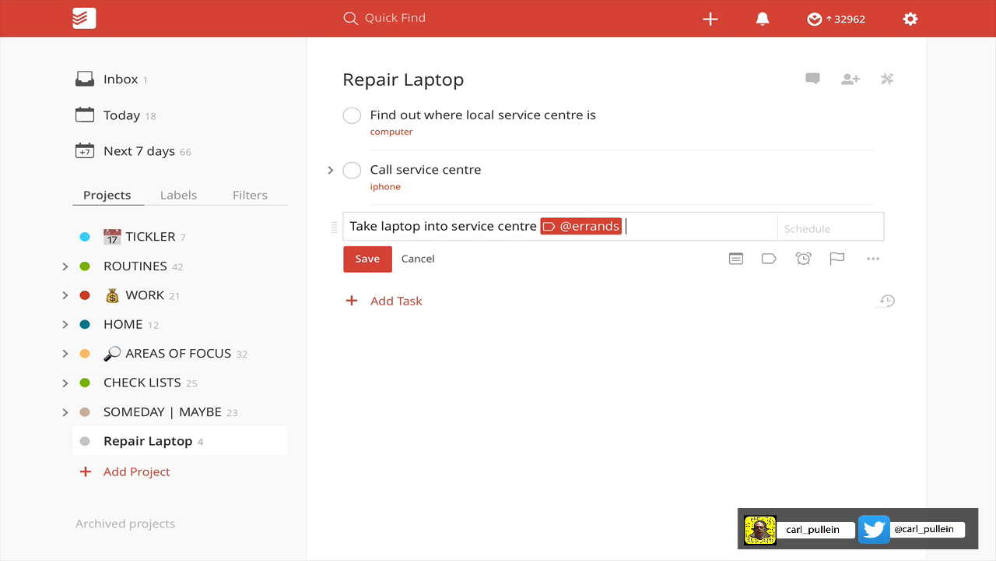
click(366, 259)
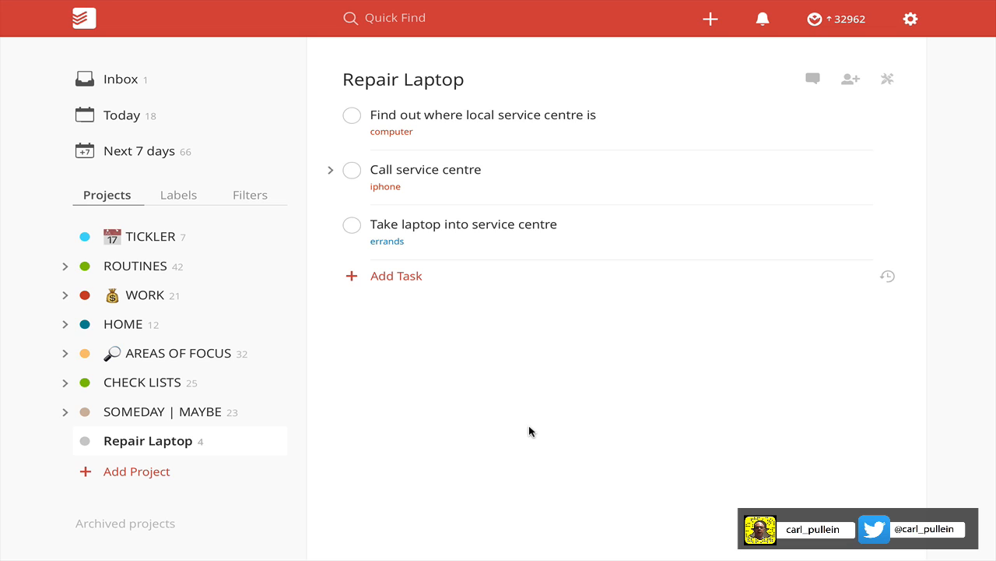
- Add the 5_mins label to the Repair Laptop task "Find out where local service centre is"
click(110, 85)
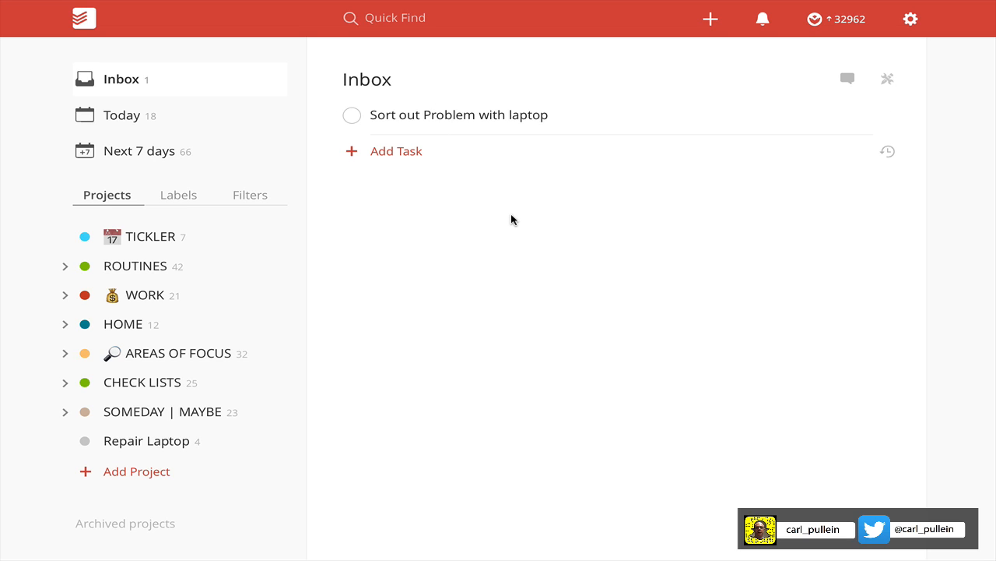
click(126, 449)
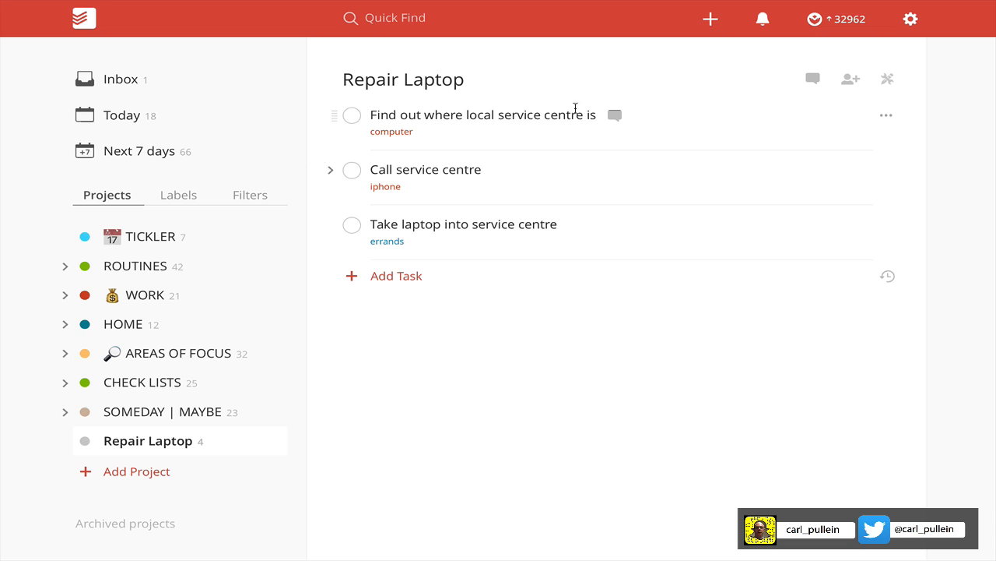
click(446, 132)
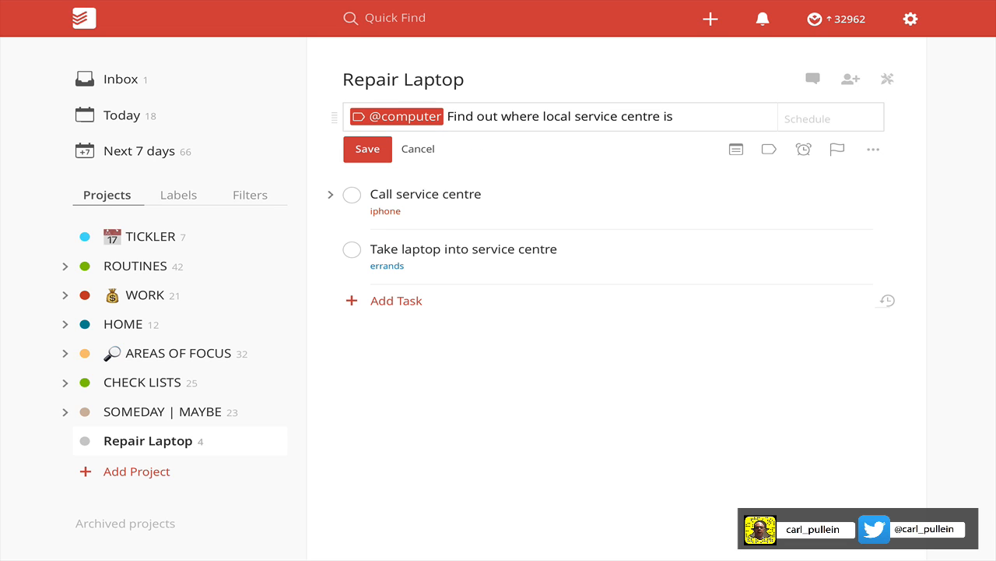
text(@)
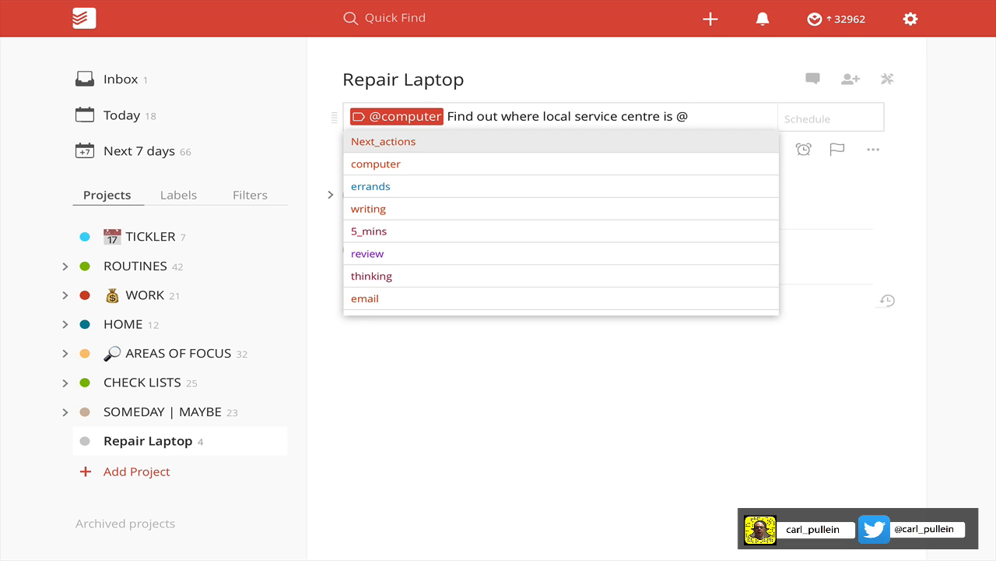
text(5)
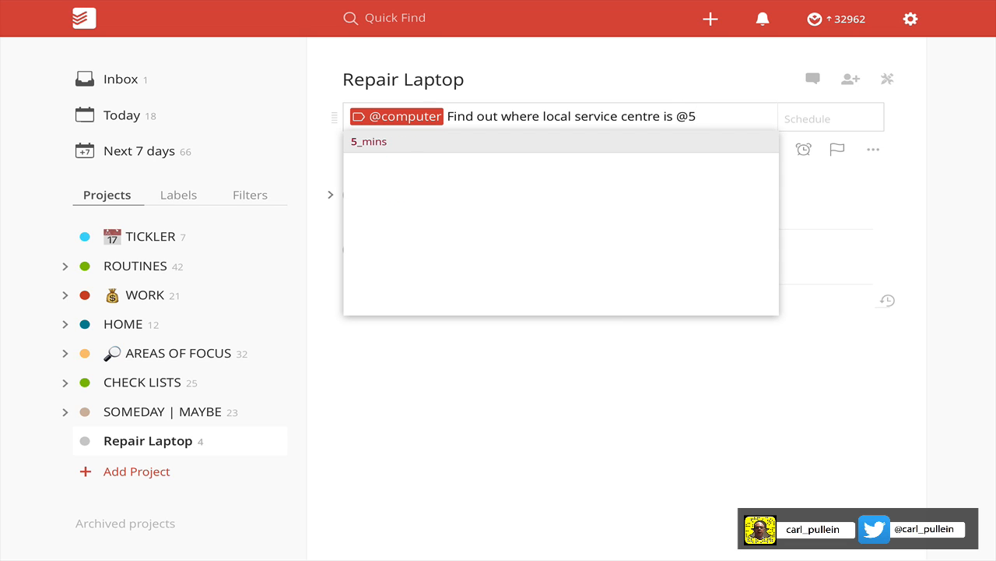
key(Return)
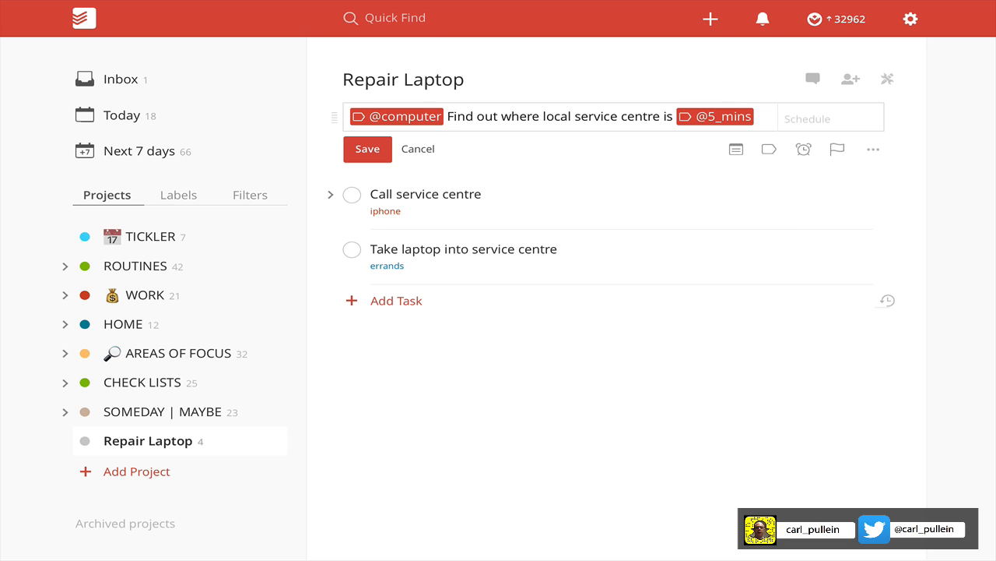
click(381, 148)
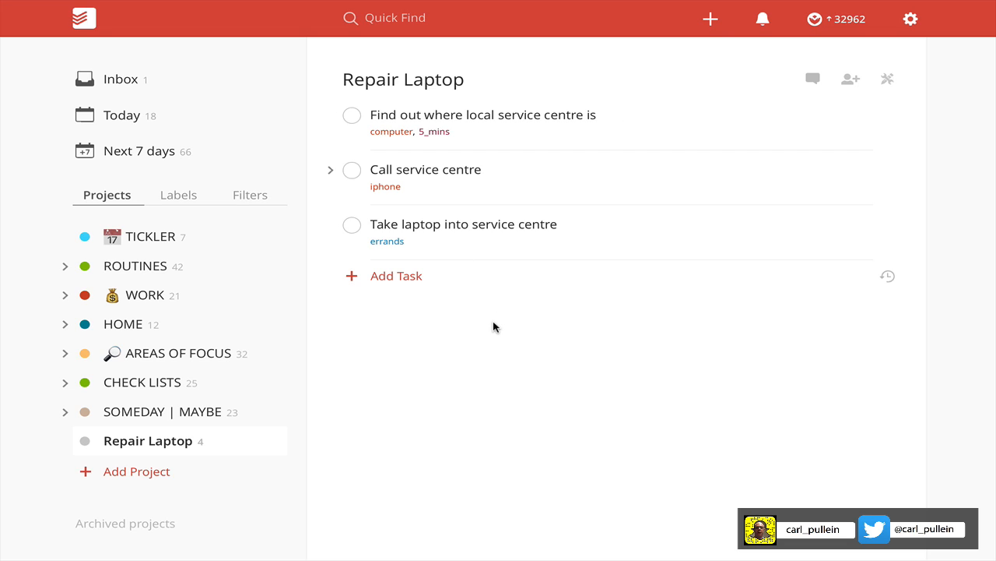